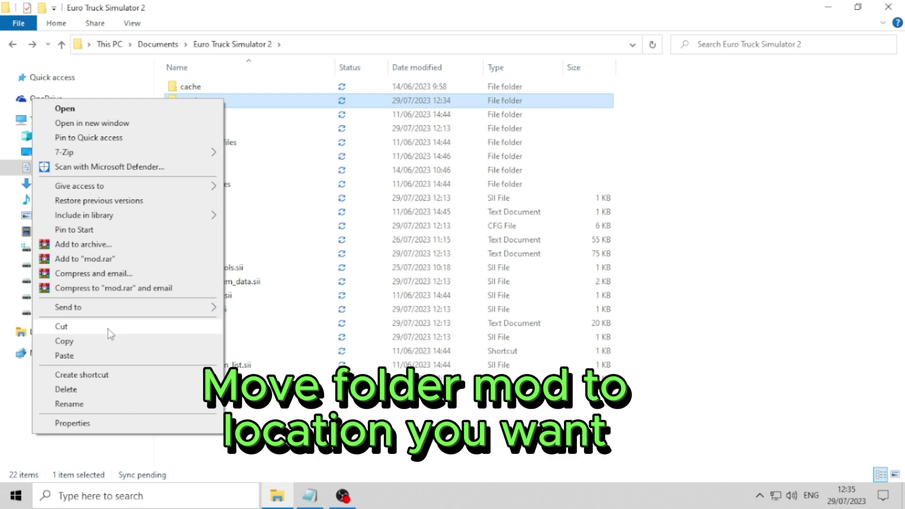
# Move the mod folder out of Documents\Euro Truck Simulator 2 to the root of drive Instalation Games (D:).
pyautogui.click(109, 327)
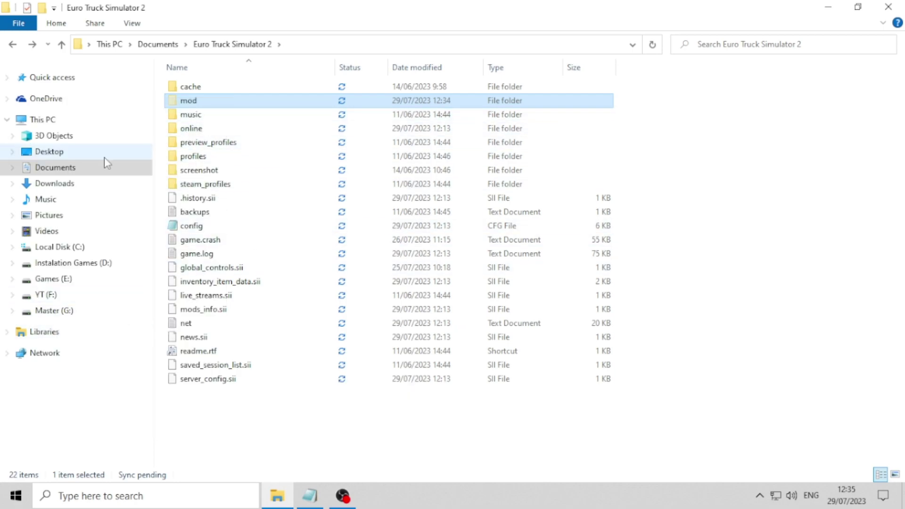
pyautogui.click(58, 263)
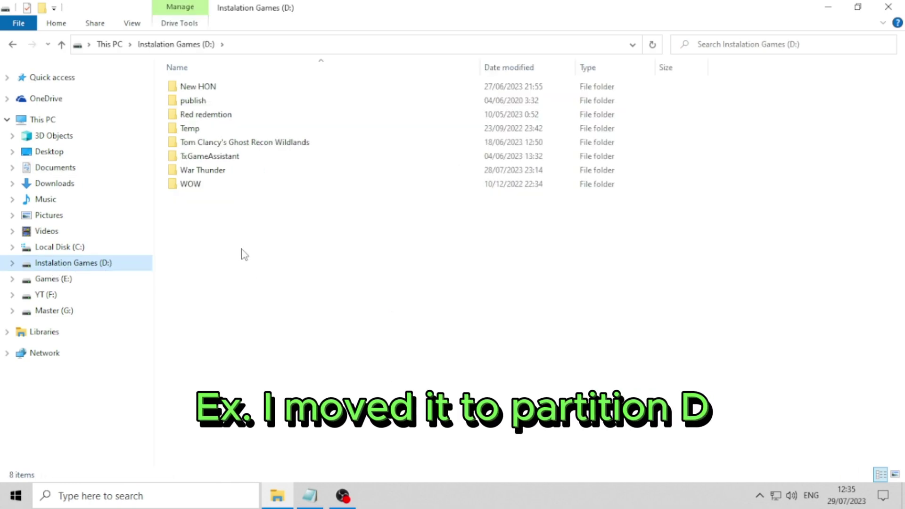
pyautogui.rightClick(301, 253)
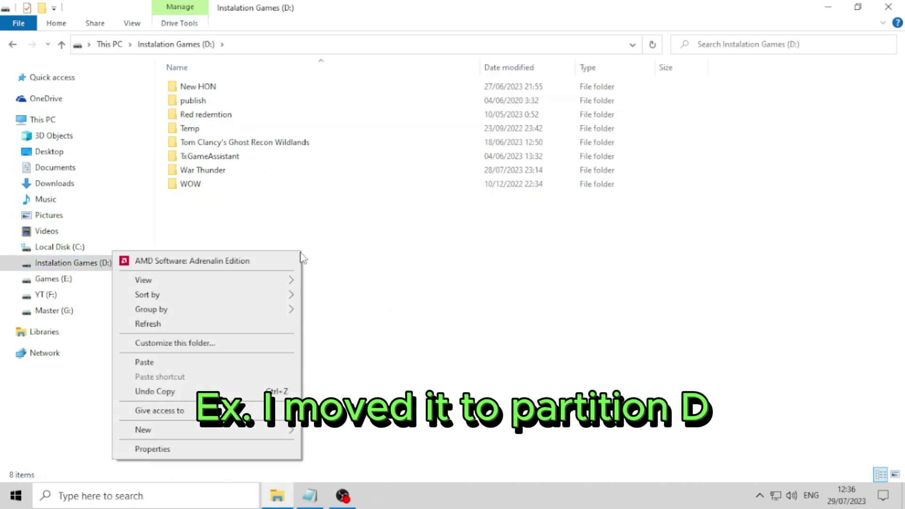
pyautogui.click(235, 362)
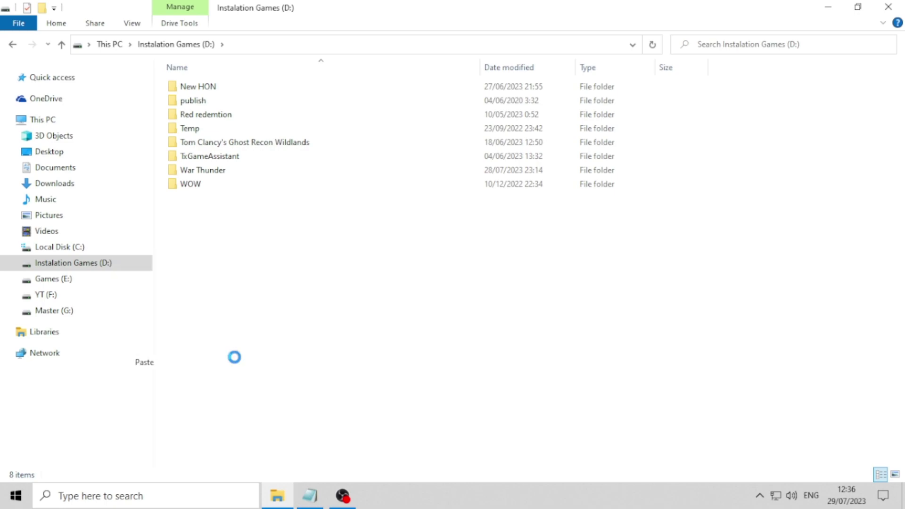
# Rename the moved mod folder on drive D: to "mod ETS 2".
pyautogui.rightClick(276, 205)
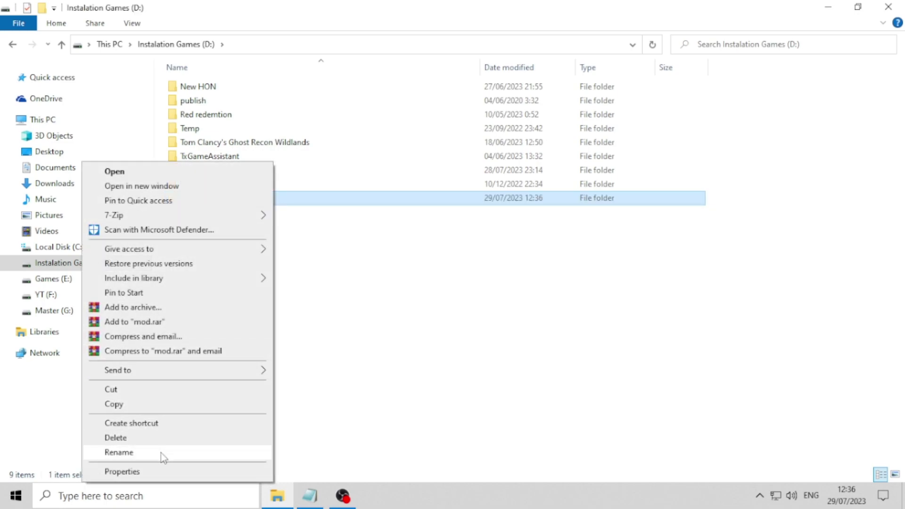
pyautogui.click(119, 452)
pyautogui.click(212, 198)
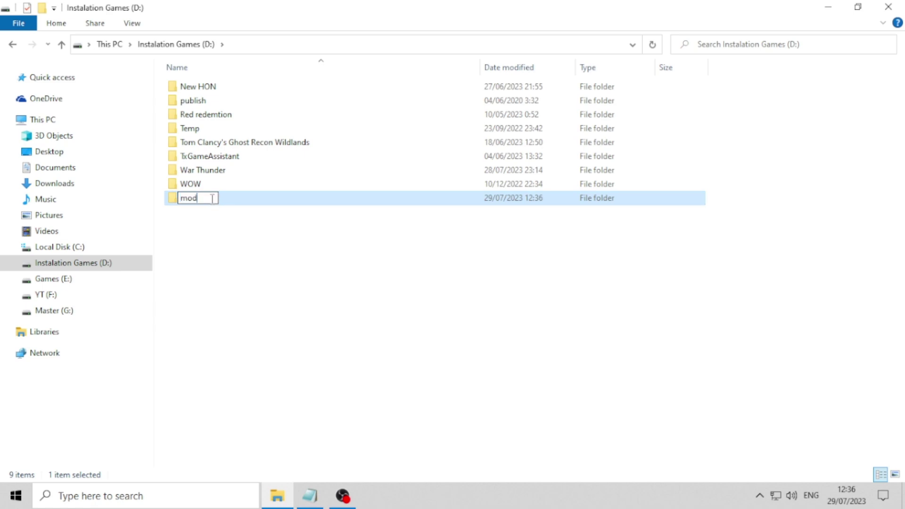
pyautogui.write('ETS 2')
pyautogui.click(321, 246)
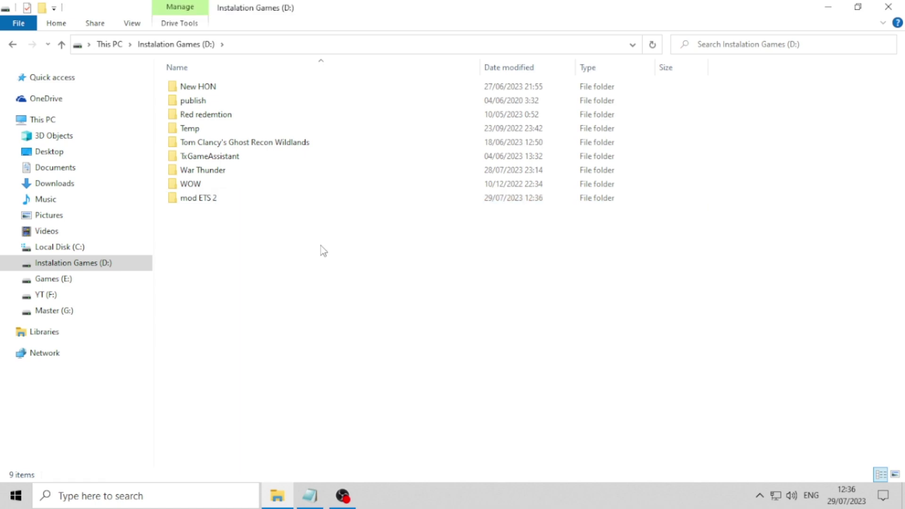
pyautogui.moveTo(258, 193)
pyautogui.click(248, 201)
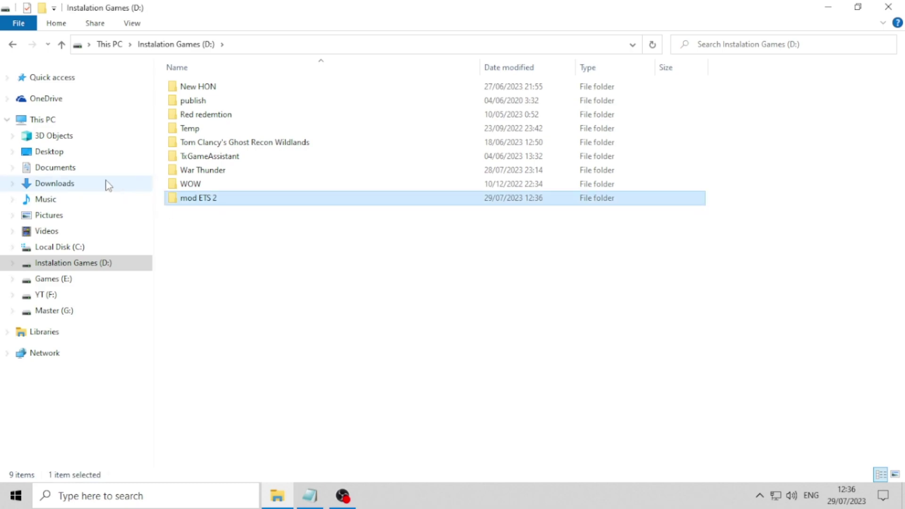
# Expand the Documents folder tree and switch to the Notepad mklink template, narrowing its window and placing it beside the folder list.
pyautogui.click(12, 167)
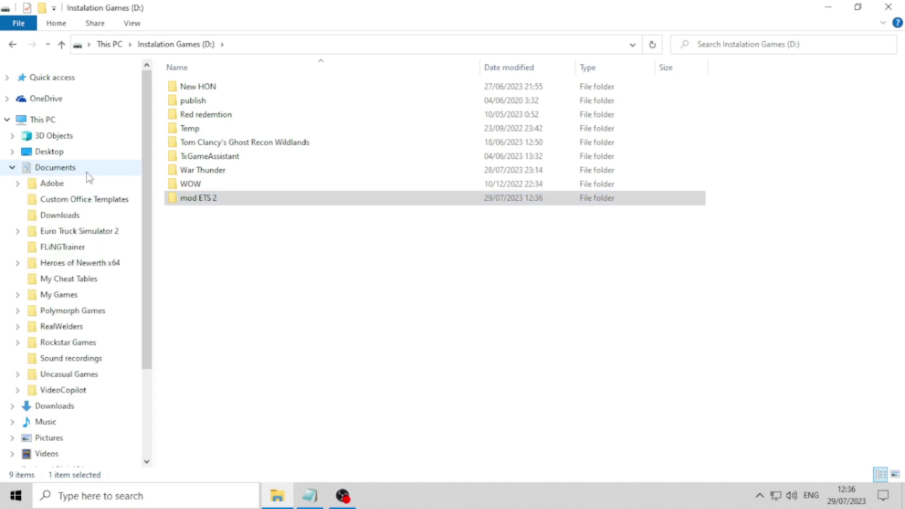
pyautogui.click(312, 504)
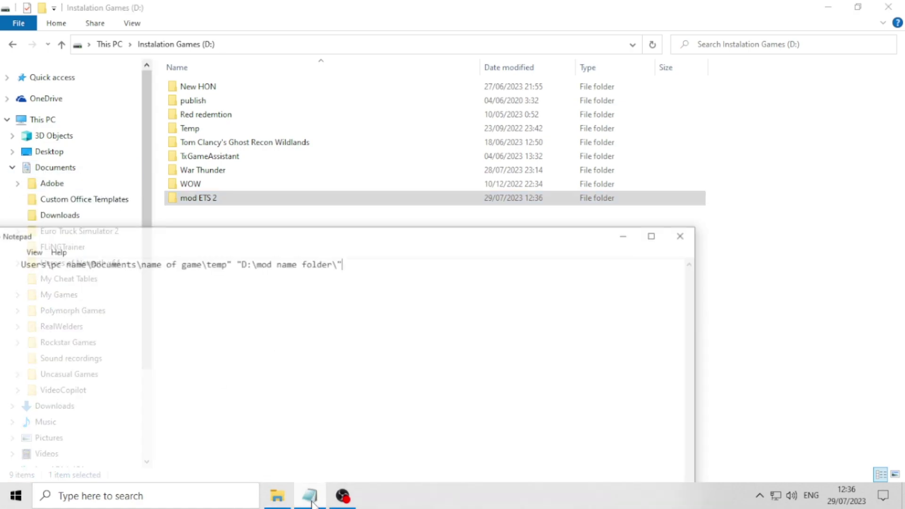
pyautogui.moveTo(252, 227); pyautogui.dragTo(398, 180)
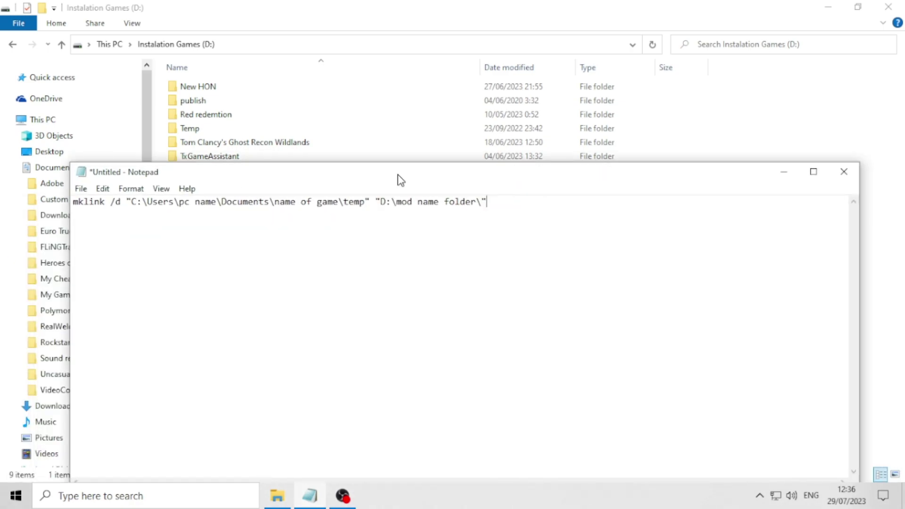
pyautogui.moveTo(856, 244); pyautogui.dragTo(607, 259)
pyautogui.moveTo(410, 178); pyautogui.dragTo(661, 170)
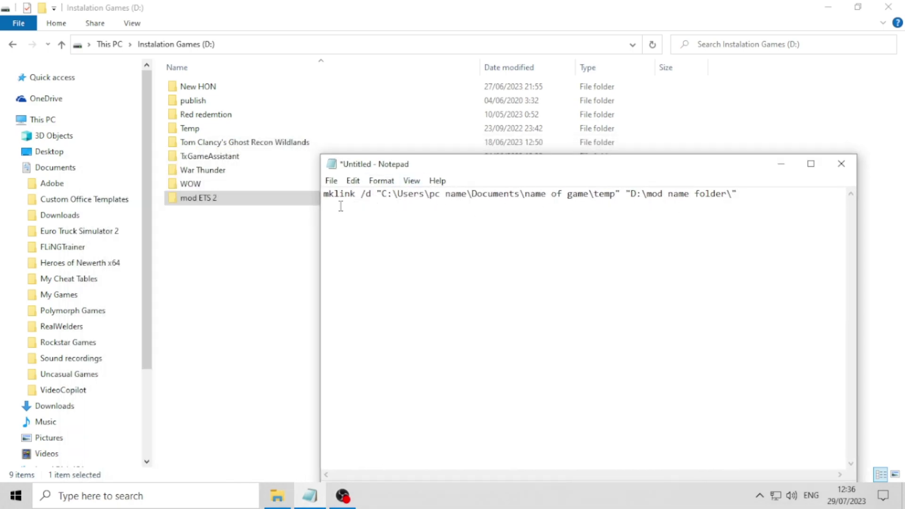
# Open the properties of the Documents folder and copy its location path.
pyautogui.click(100, 170)
pyautogui.rightClick(73, 172)
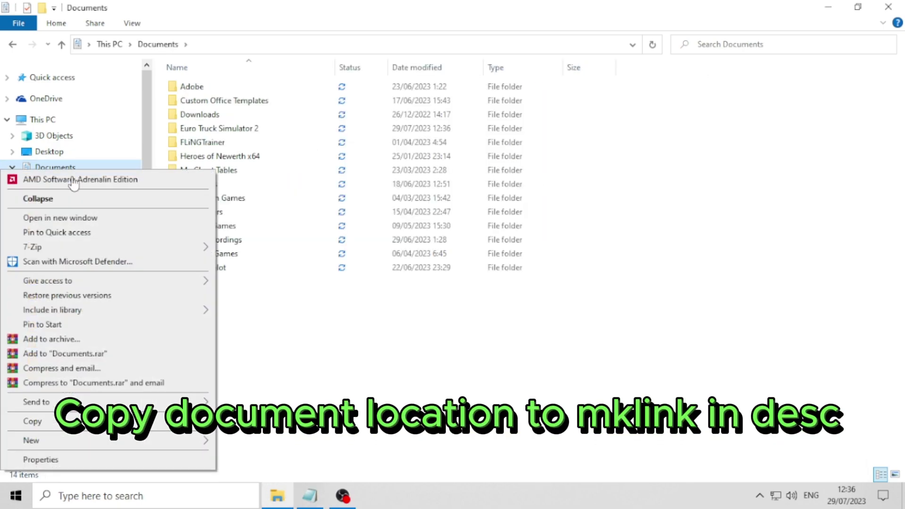
pyautogui.click(80, 462)
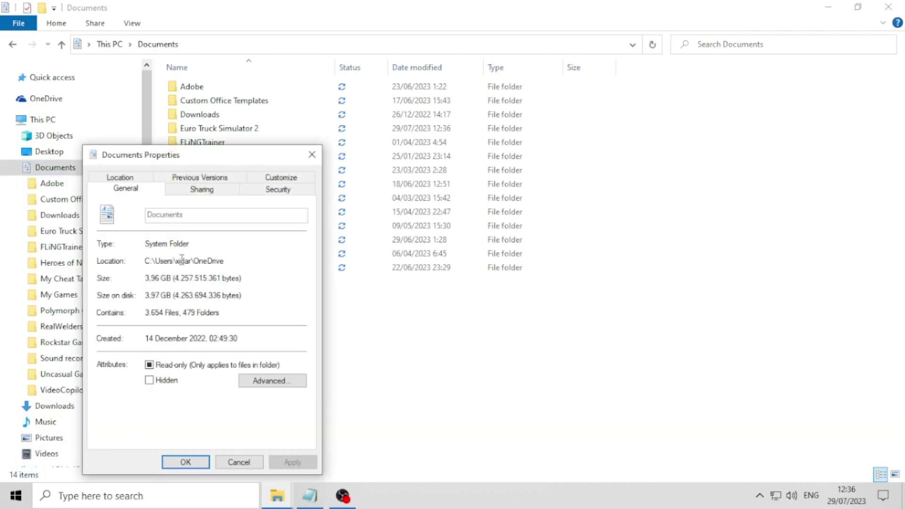
pyautogui.moveTo(237, 261); pyautogui.dragTo(144, 261)
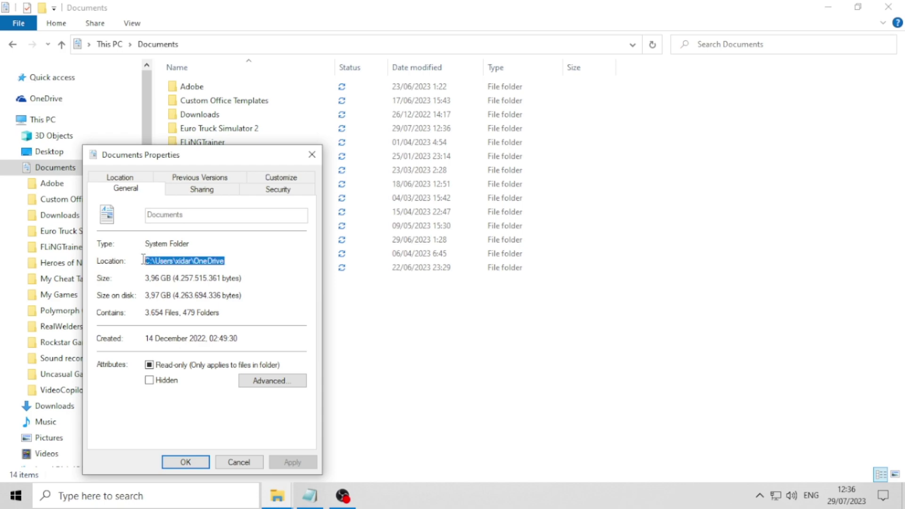
pyautogui.rightClick(199, 259)
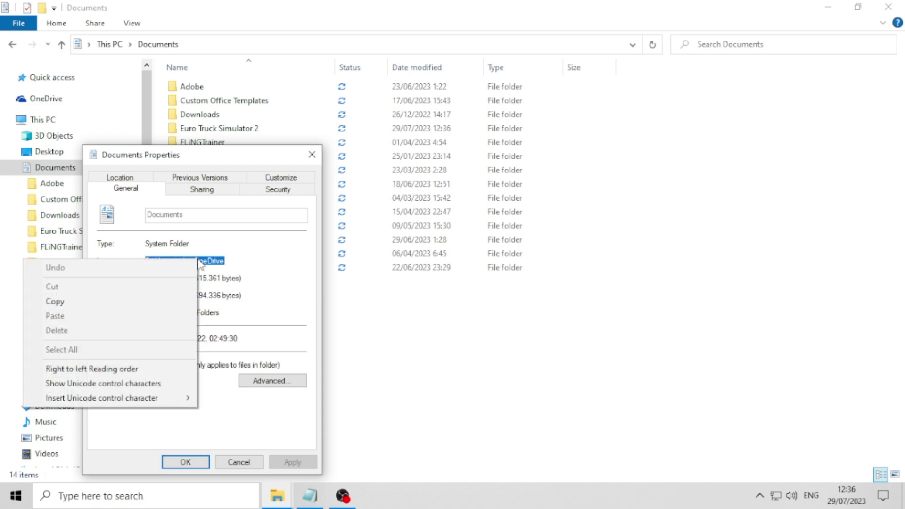
pyautogui.click(132, 304)
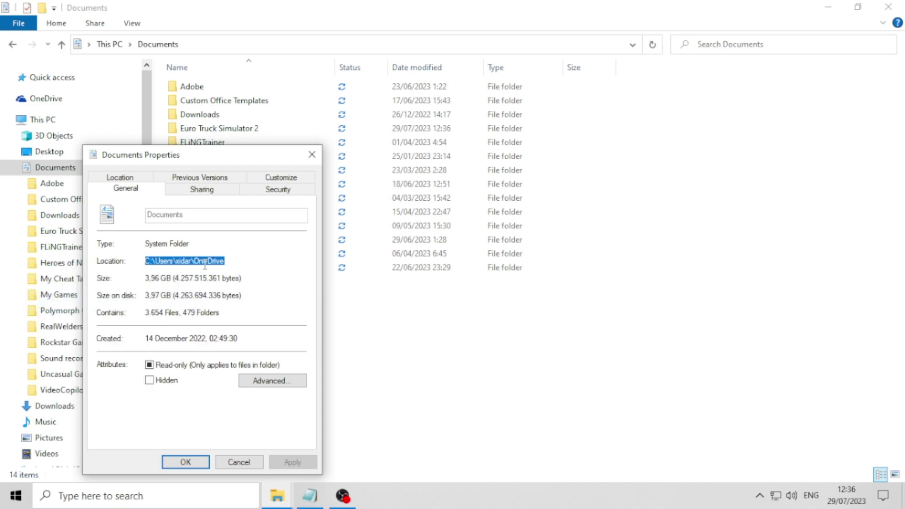
# Replace "C:\Users\pc name" in the Notepad mklink command with the copied Documents location path.
pyautogui.moveTo(316, 498)
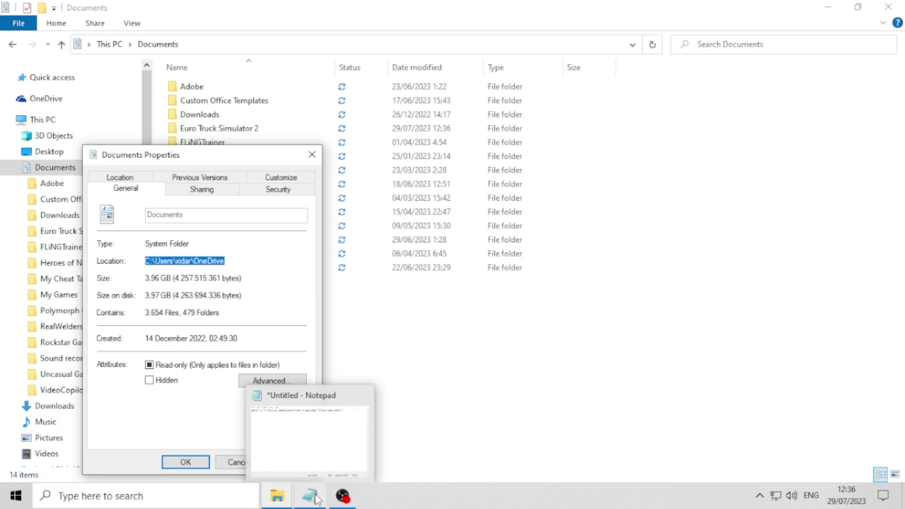
pyautogui.click(316, 499)
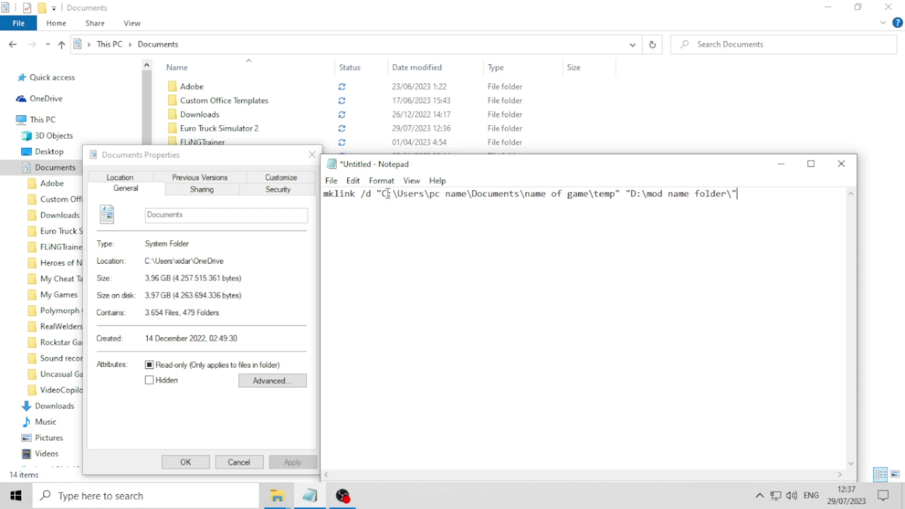
pyautogui.moveTo(383, 194); pyautogui.dragTo(466, 201)
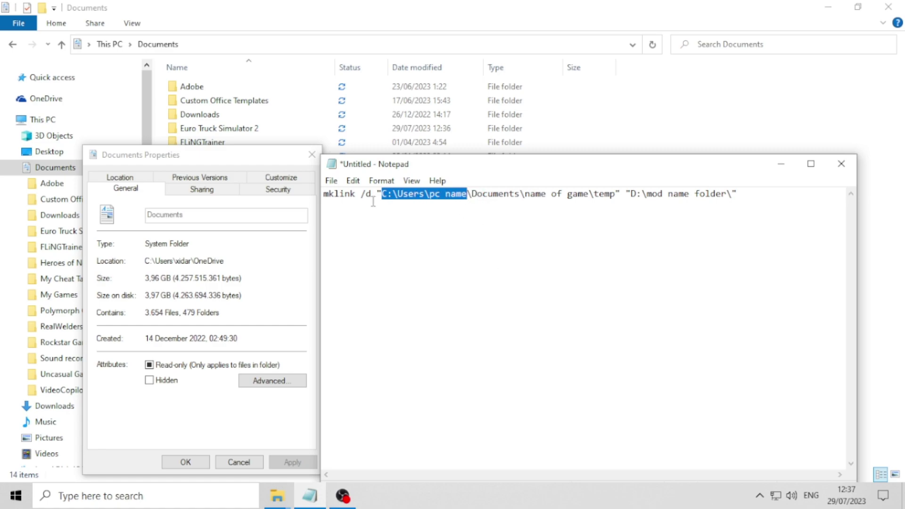
pyautogui.rightClick(461, 195)
pyautogui.click(415, 252)
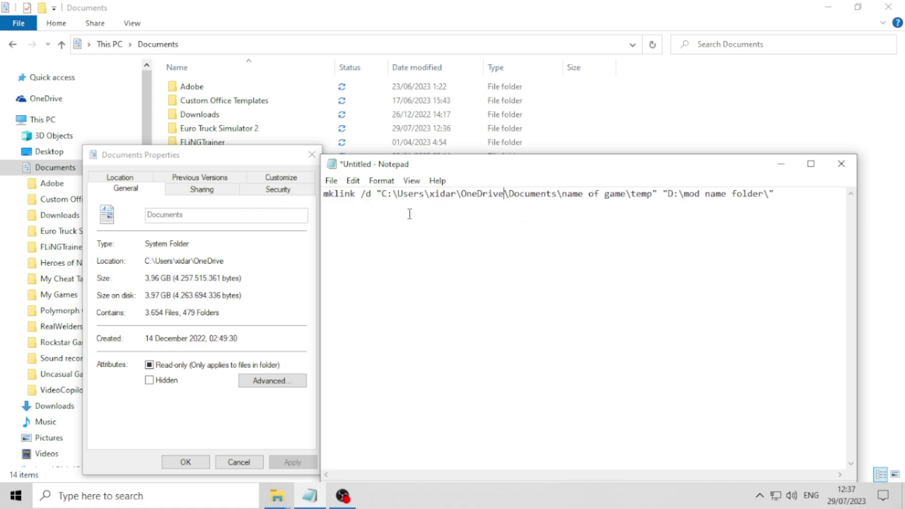
pyautogui.moveTo(383, 196); pyautogui.dragTo(525, 201)
pyautogui.click(610, 251)
# Copy the Euro Truck Simulator 2 folder's name from Documents and paste it over "name of game" in the mklink command.
pyautogui.moveTo(625, 194); pyautogui.dragTo(564, 189)
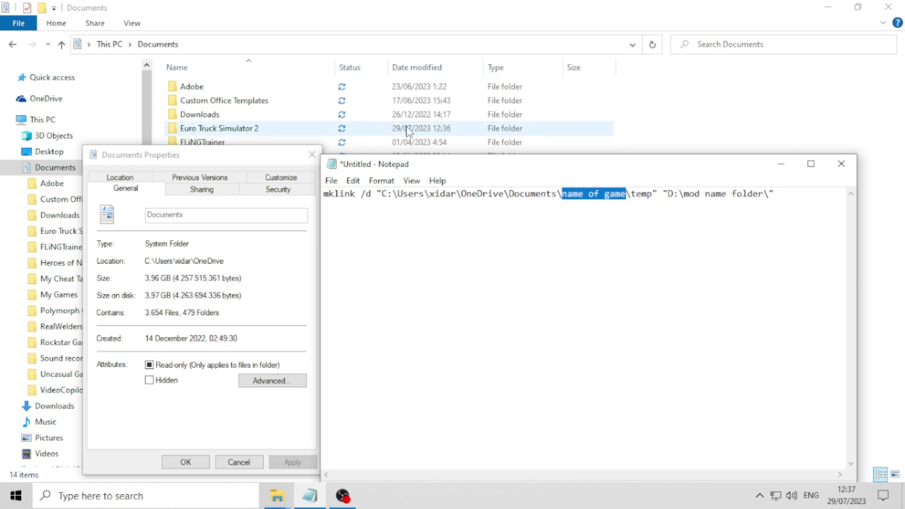
pyautogui.click(187, 463)
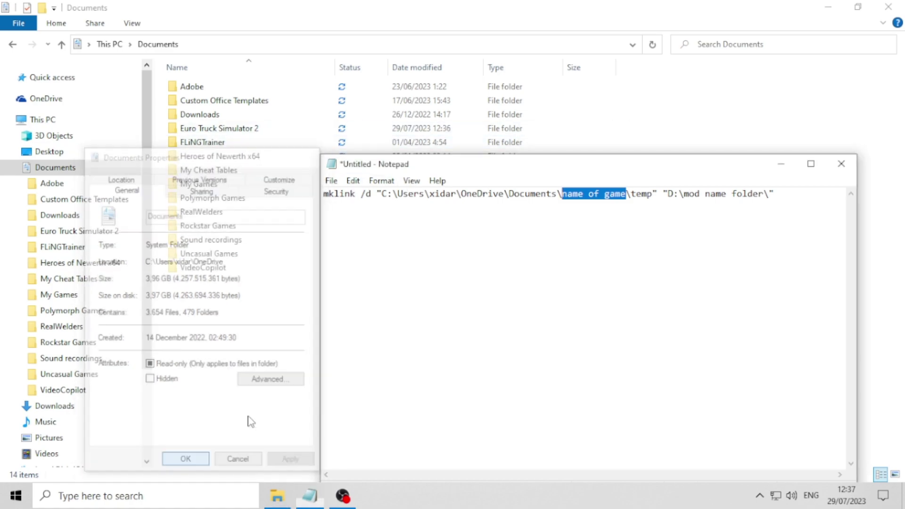
pyautogui.click(215, 130)
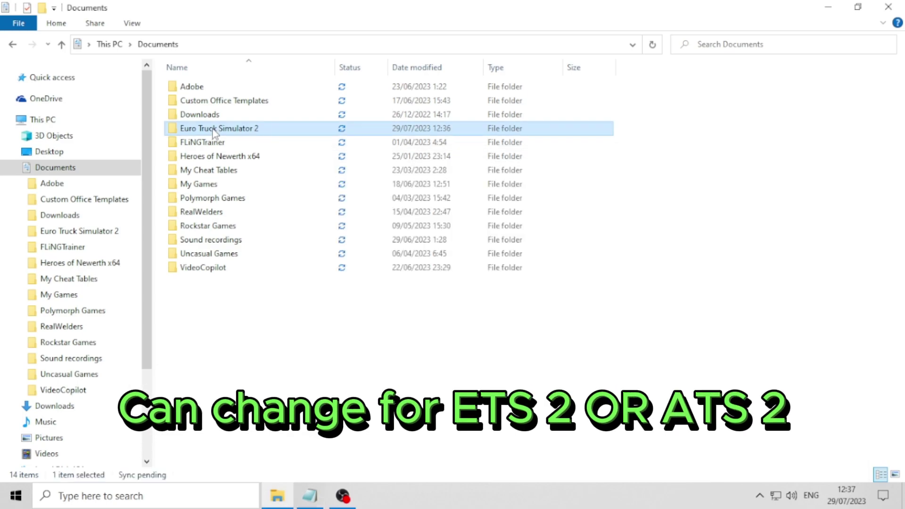
pyautogui.rightClick(213, 132)
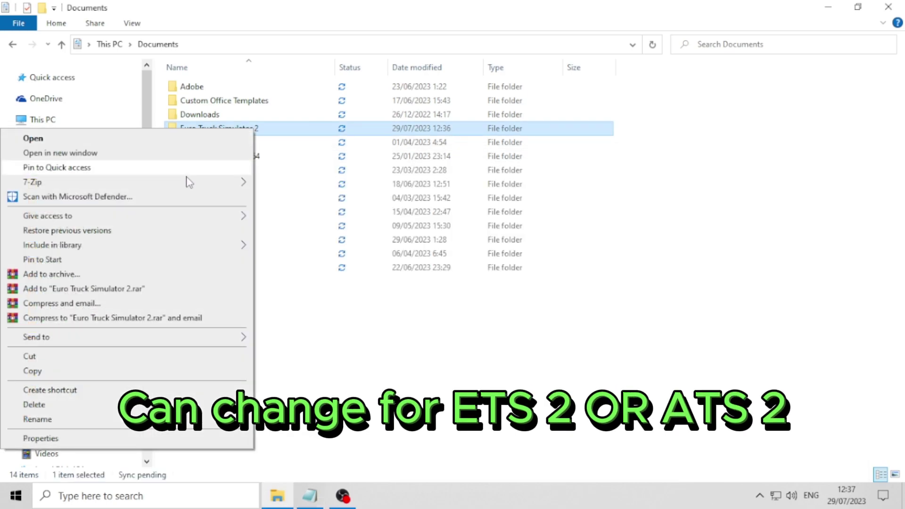
pyautogui.click(121, 420)
pyautogui.rightClick(260, 129)
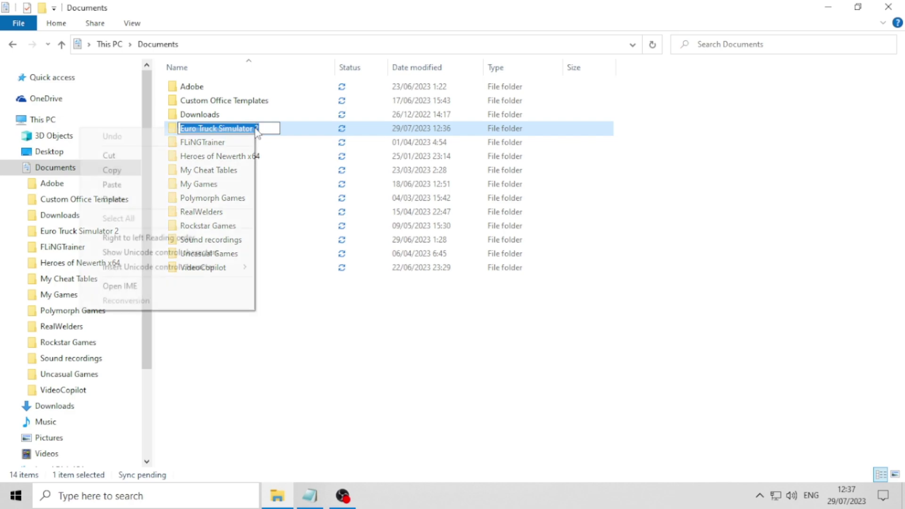
pyautogui.click(186, 177)
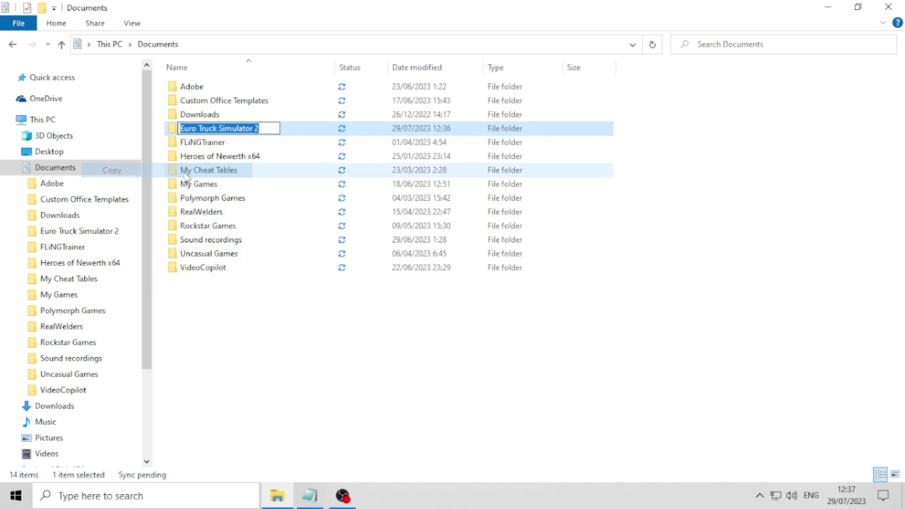
pyautogui.click(321, 496)
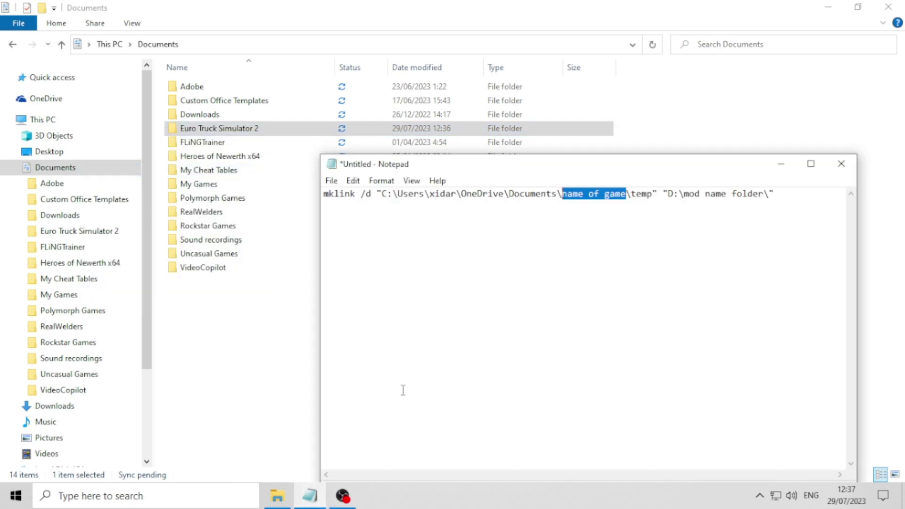
pyautogui.rightClick(598, 196)
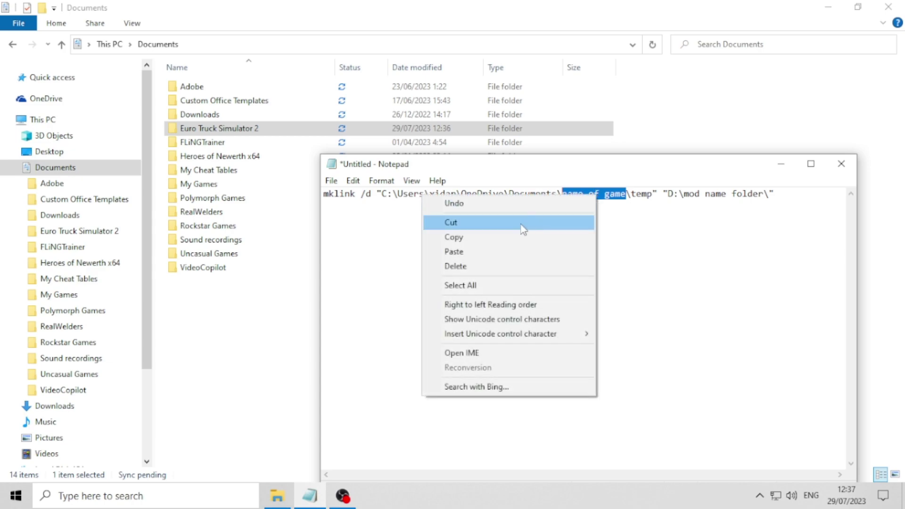
pyautogui.click(490, 252)
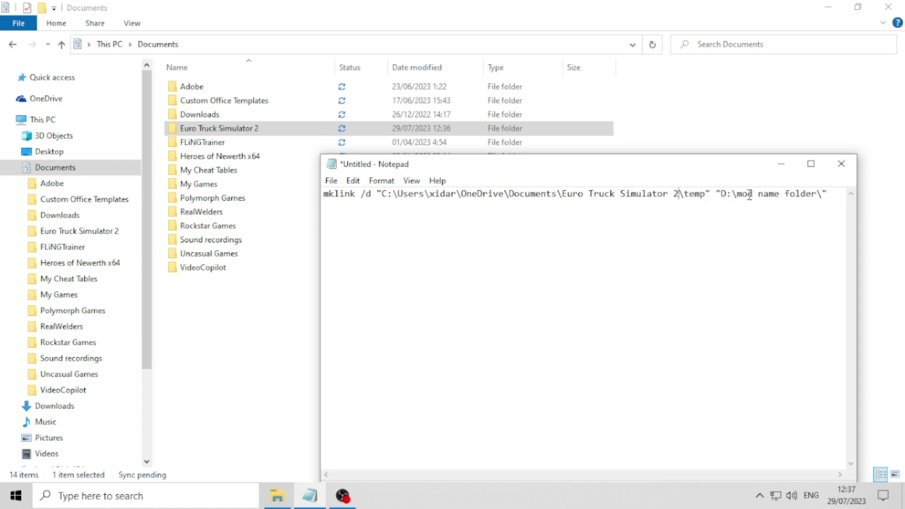
# Open the mod ETS 2 folder on drive D: in File Explorer and copy its path.
pyautogui.click(155, 211)
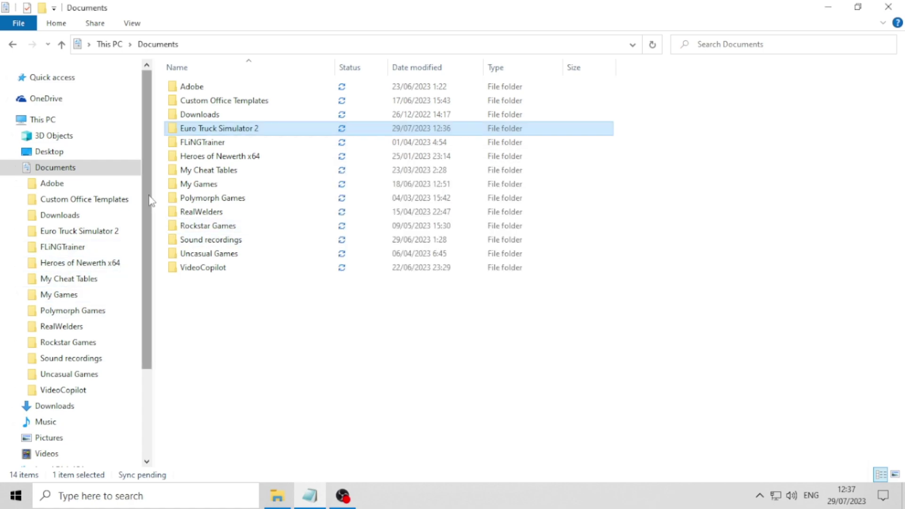
pyautogui.scroll(-3, 117, 273)
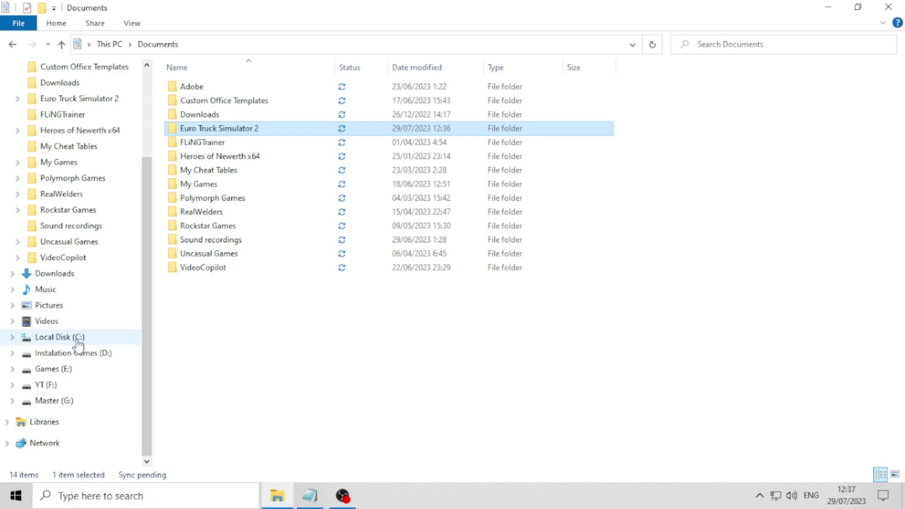
pyautogui.click(78, 338)
pyautogui.click(79, 355)
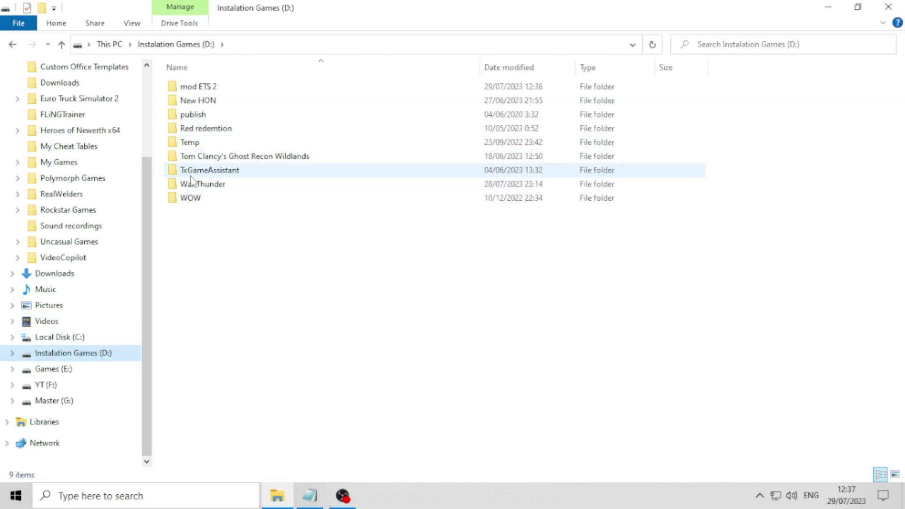
pyautogui.click(201, 87)
pyautogui.rightClick(201, 88)
pyautogui.click(246, 89)
pyautogui.doubleClick(245, 91)
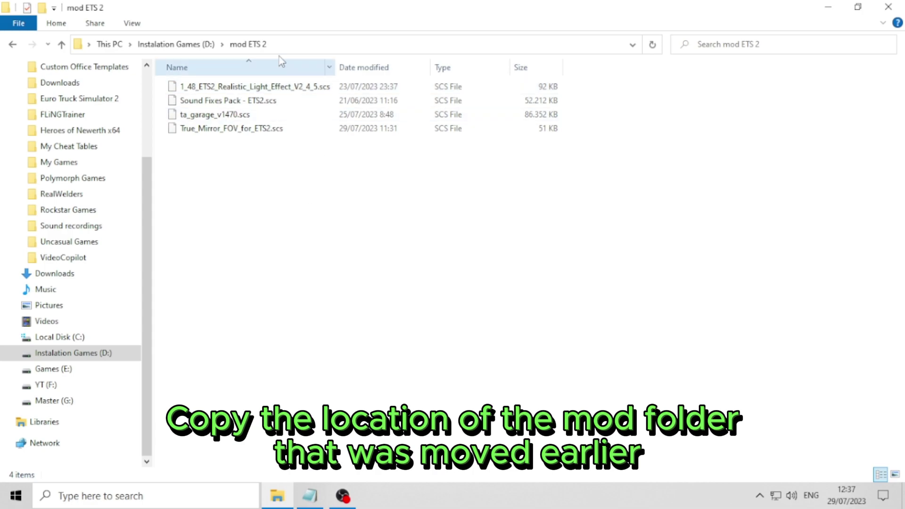
pyautogui.click(287, 45)
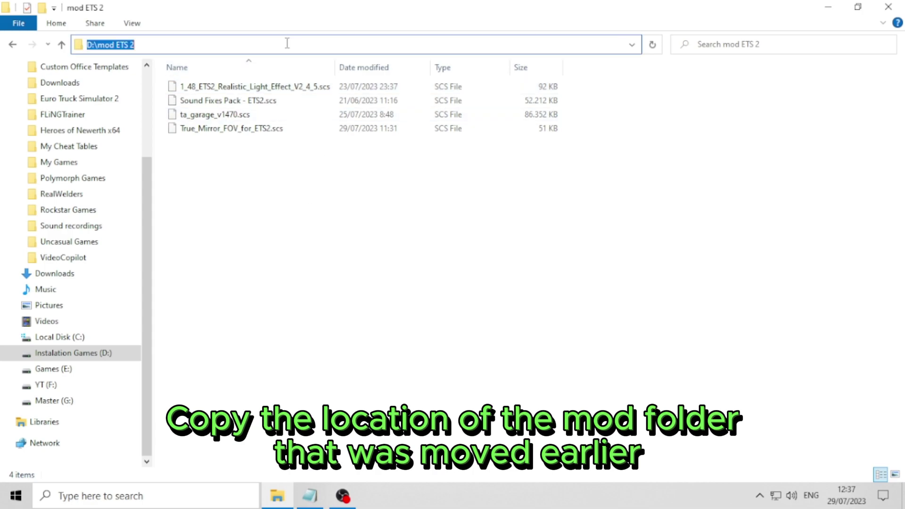
pyautogui.rightClick(126, 44)
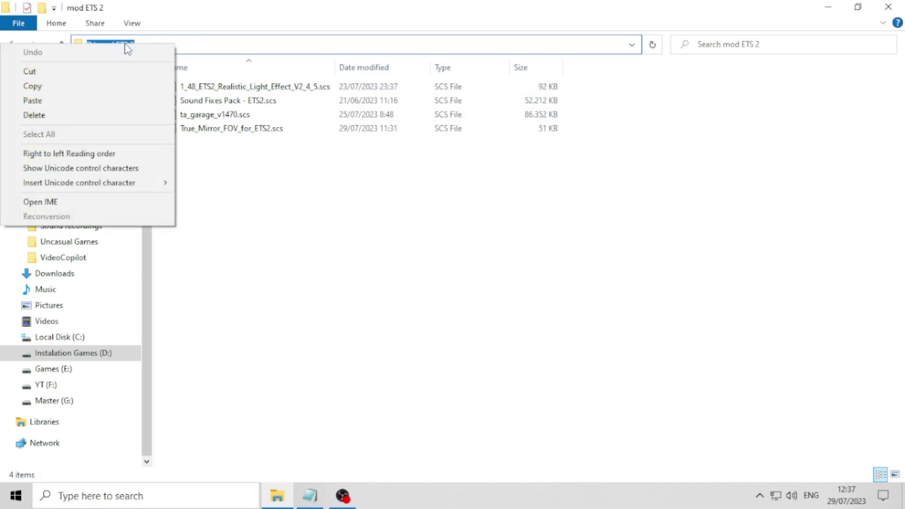
pyautogui.click(98, 91)
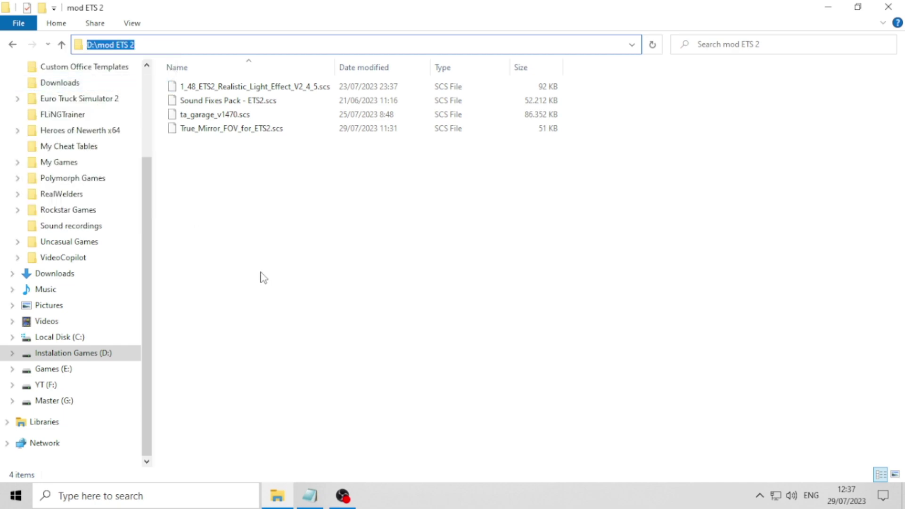
# Replace "D:\mod name folder" in the Notepad mklink command with the copied path D:\mod ETS 2.
pyautogui.click(311, 496)
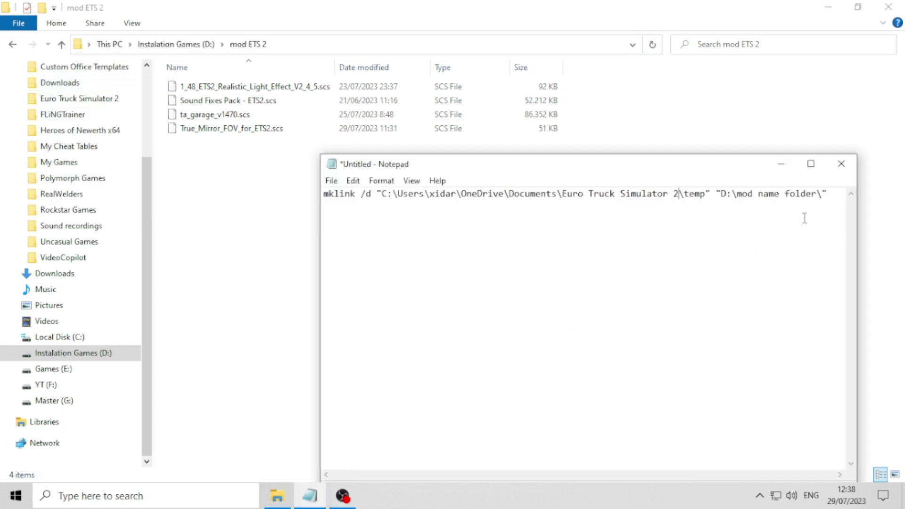
pyautogui.moveTo(818, 193); pyautogui.dragTo(724, 188)
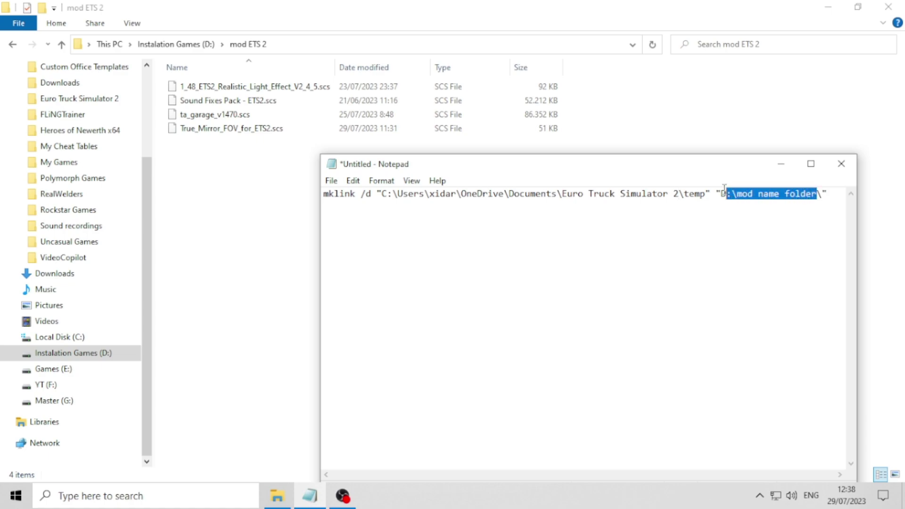
pyautogui.rightClick(751, 194)
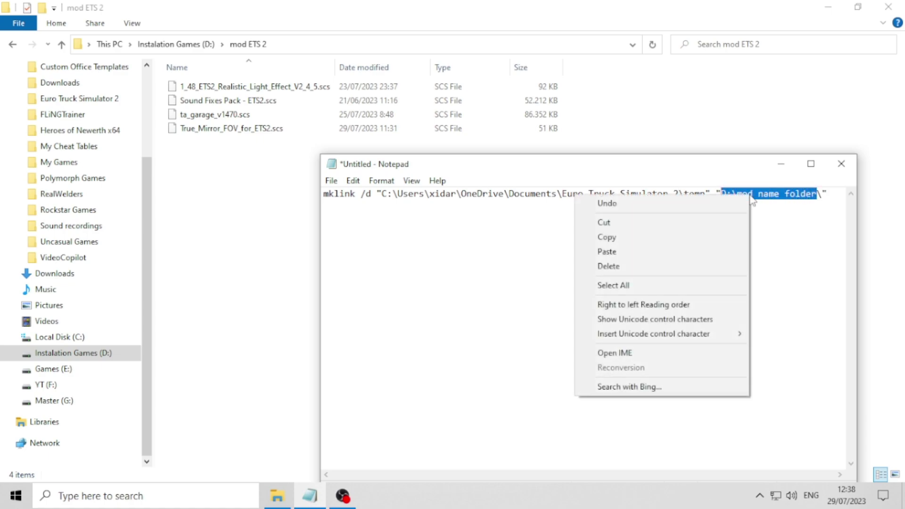
pyautogui.click(677, 261)
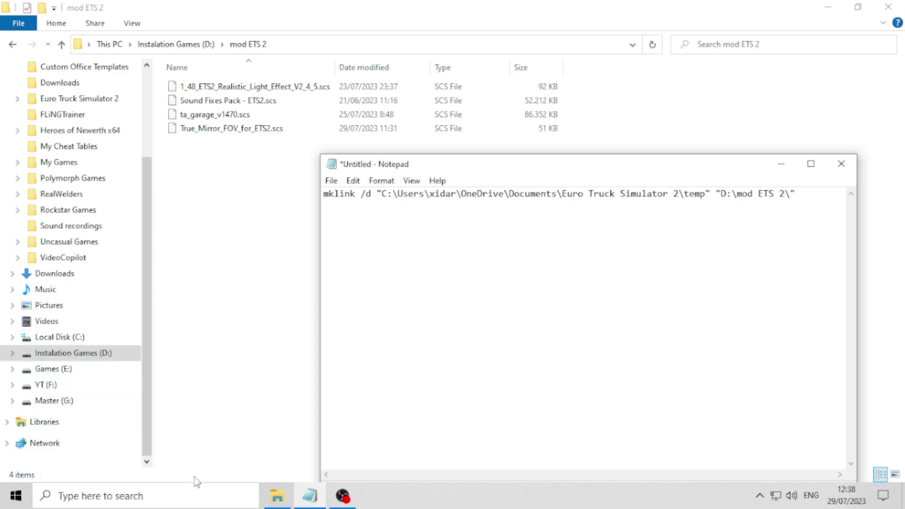
# Search Windows for cmd and run Command Prompt as administrator.
pyautogui.click(144, 497)
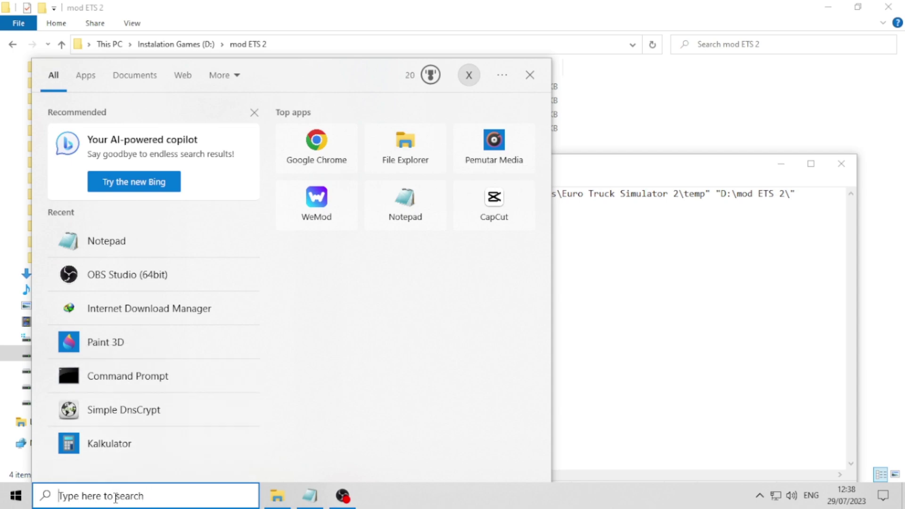
pyautogui.write('c')
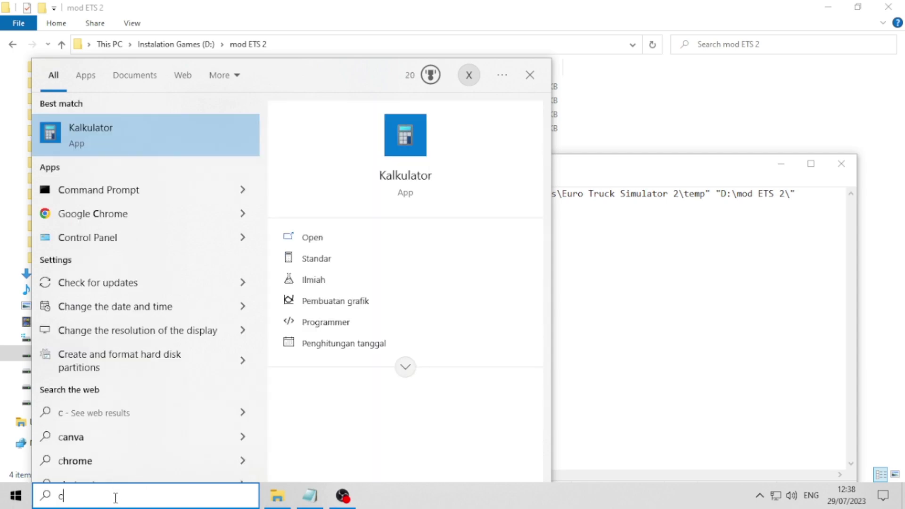
pyautogui.write('md')
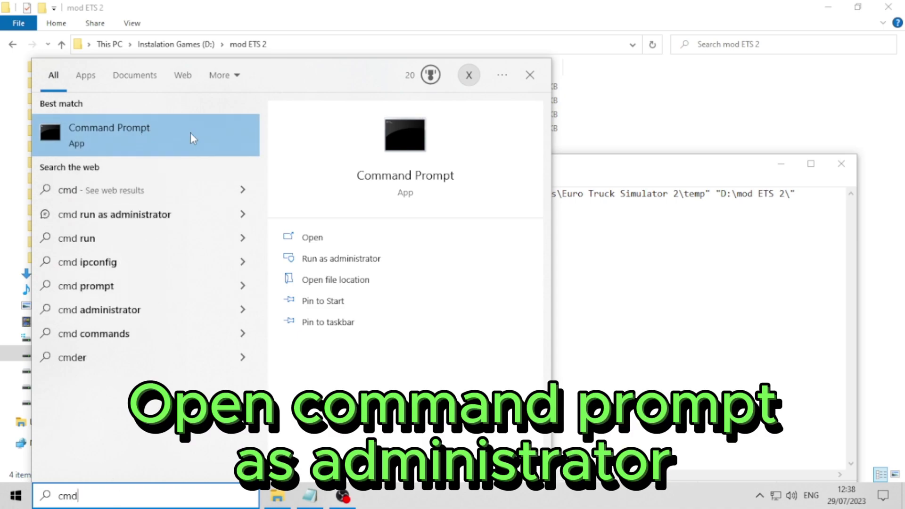
pyautogui.rightClick(194, 138)
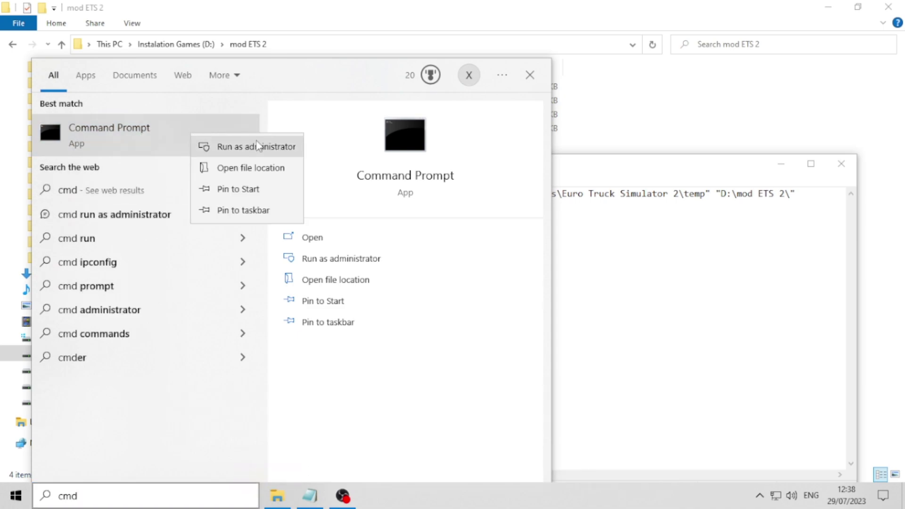
pyautogui.click(257, 146)
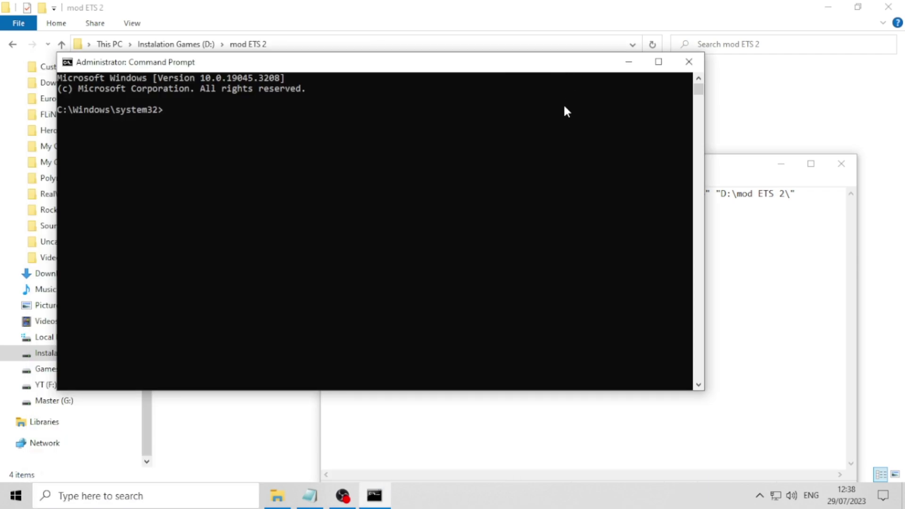
# Copy the complete mklink command from Notepad and run it in the administrator Command Prompt.
pyautogui.click(796, 275)
pyautogui.moveTo(801, 194); pyautogui.dragTo(324, 201)
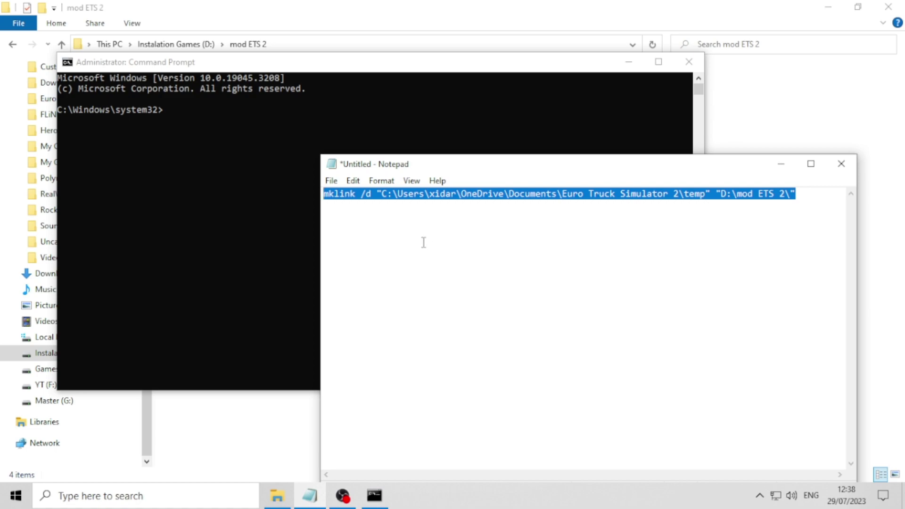
pyautogui.rightClick(349, 197)
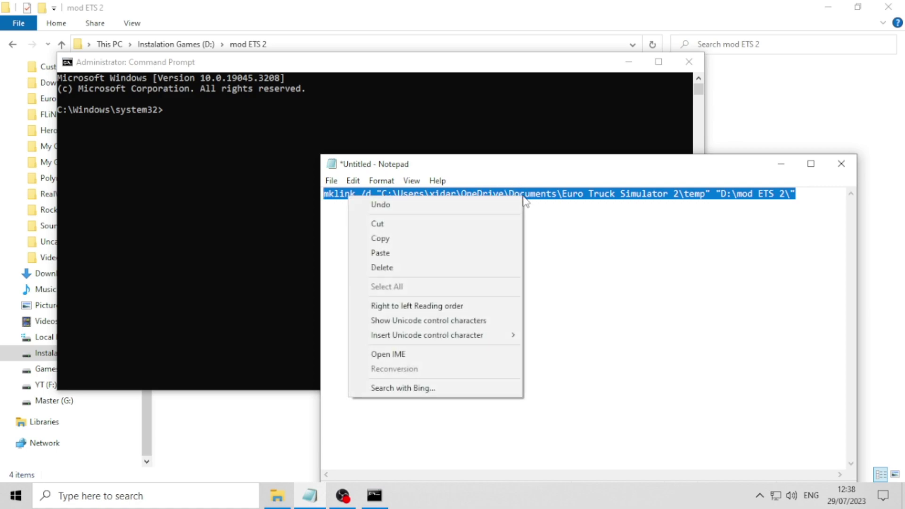
pyautogui.click(466, 239)
pyautogui.click(177, 112)
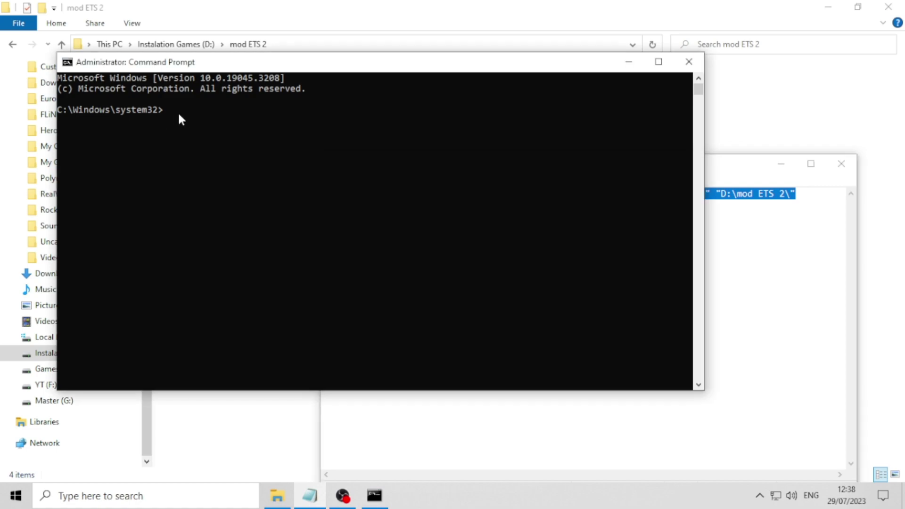
pyautogui.rightClick(171, 111)
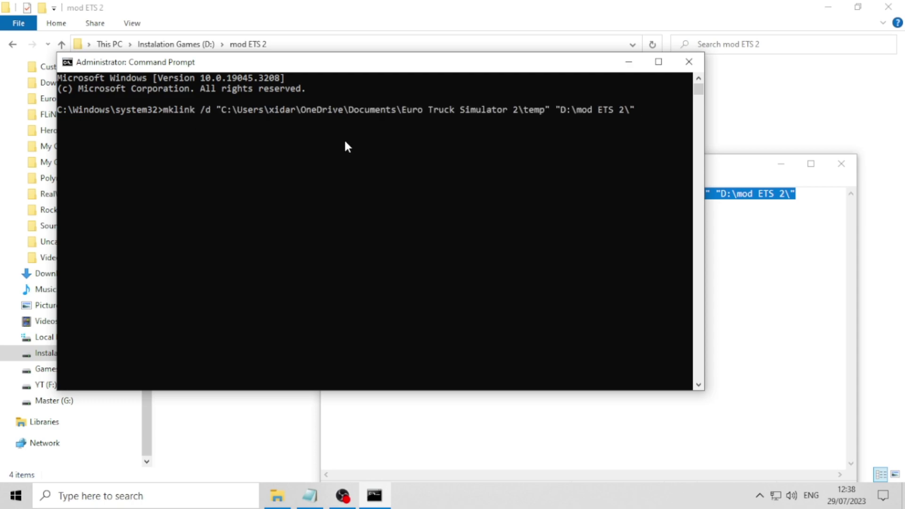
pyautogui.press('Return')
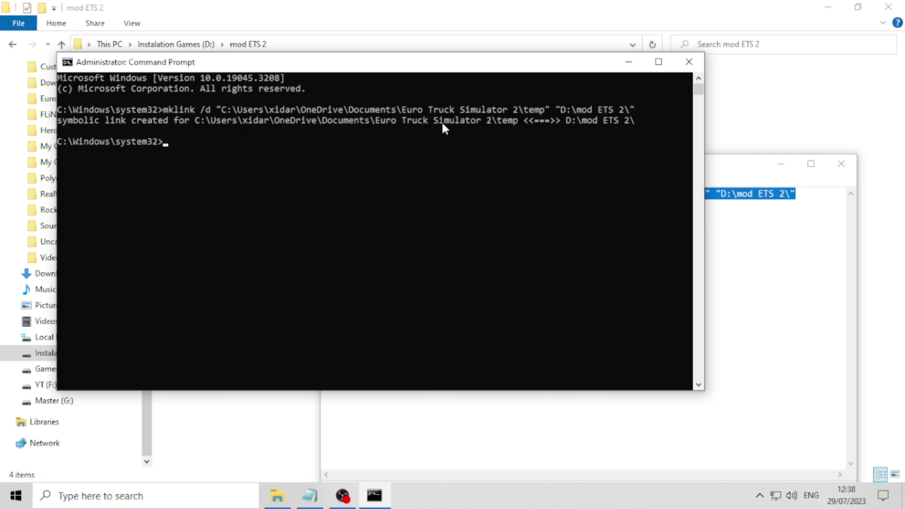
# In File Explorer, open Documents' Euro Truck Simulator 2 folder and rename the linked temp folder as mod.
pyautogui.click(822, 116)
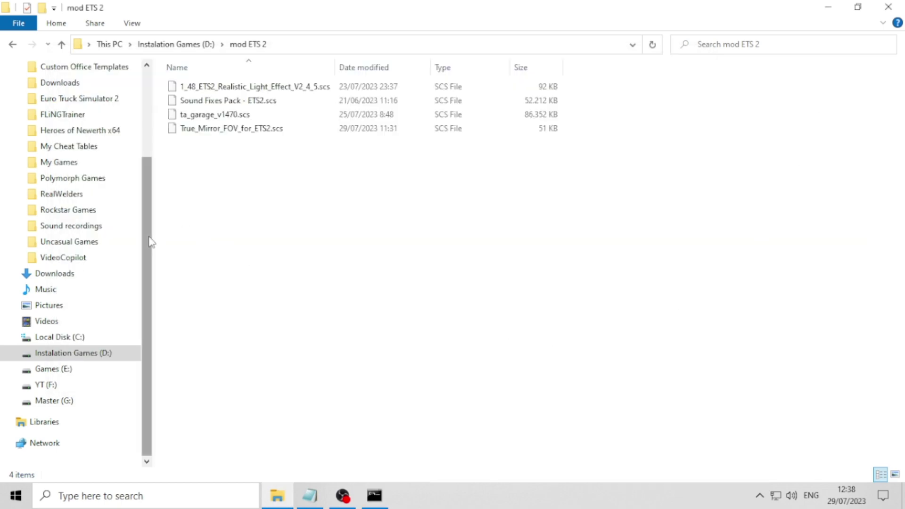
pyautogui.moveTo(152, 242); pyautogui.dragTo(157, 176)
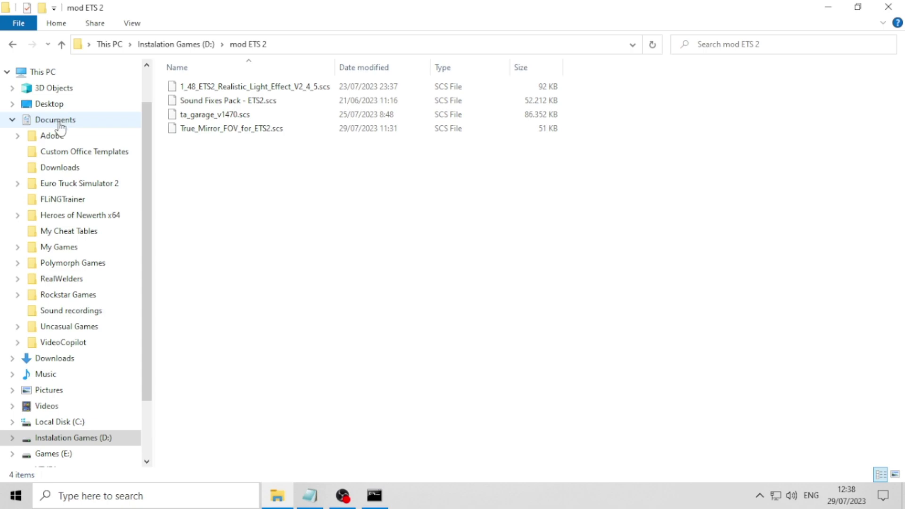
pyautogui.click(66, 185)
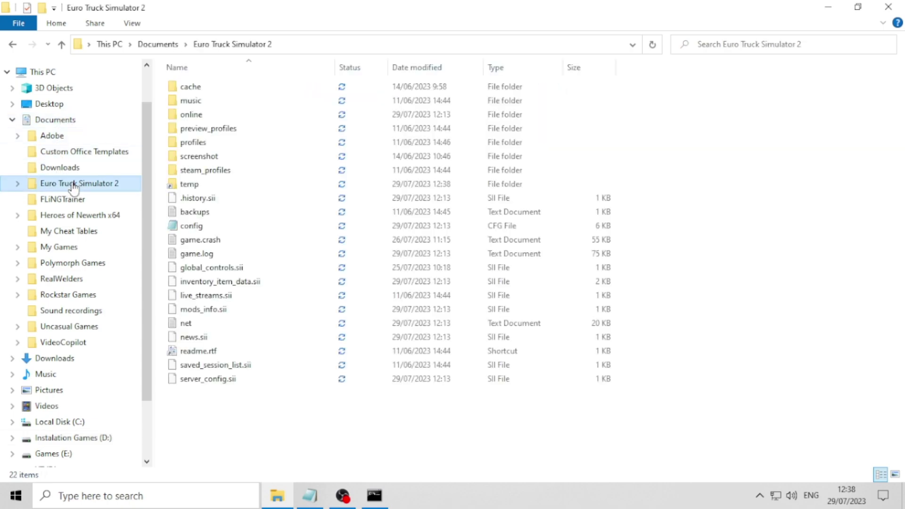
pyautogui.rightClick(223, 188)
pyautogui.click(262, 190)
pyautogui.rightClick(208, 188)
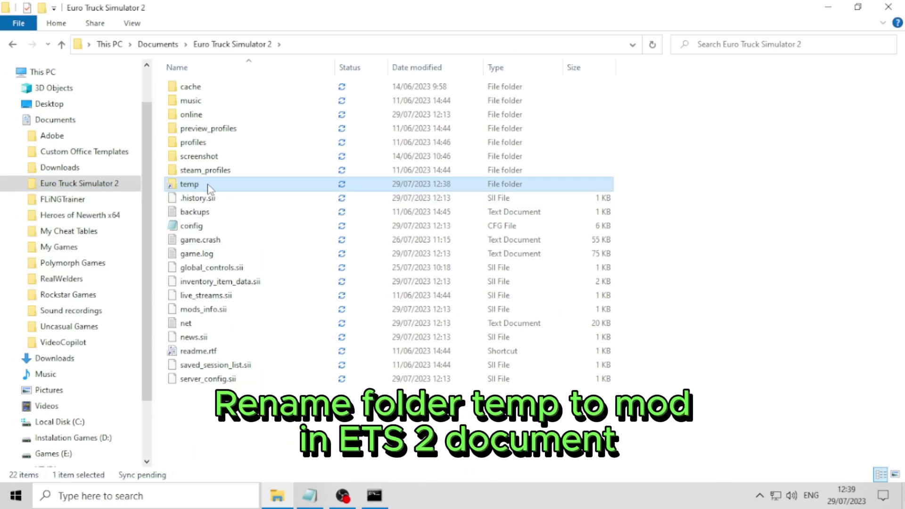
pyautogui.click(101, 453)
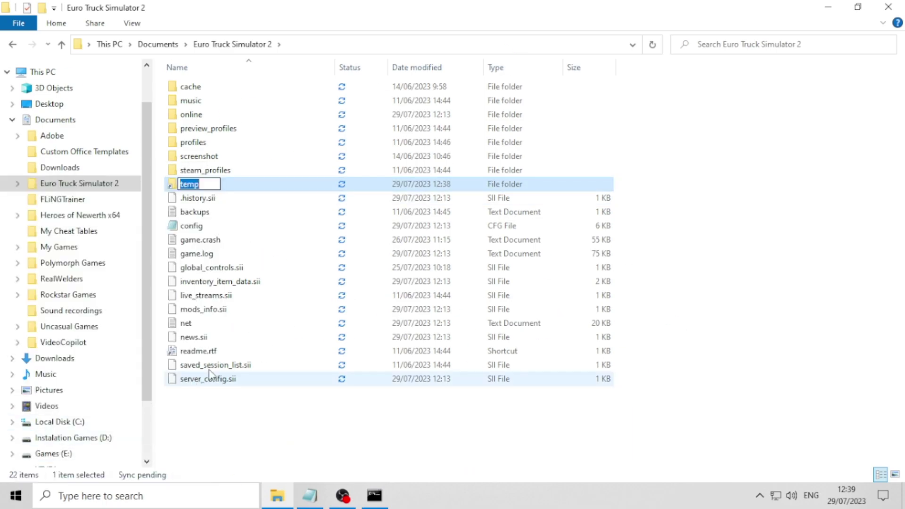
pyautogui.write('mod')
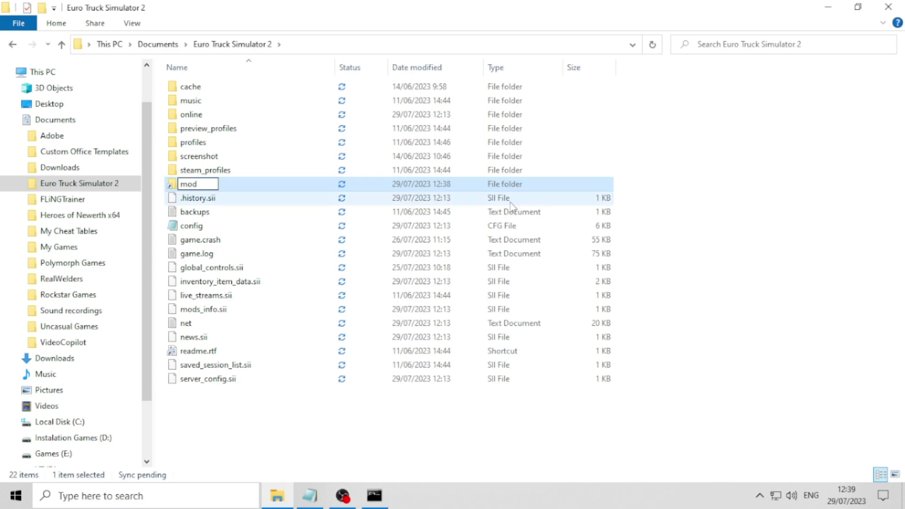
pyautogui.click(748, 221)
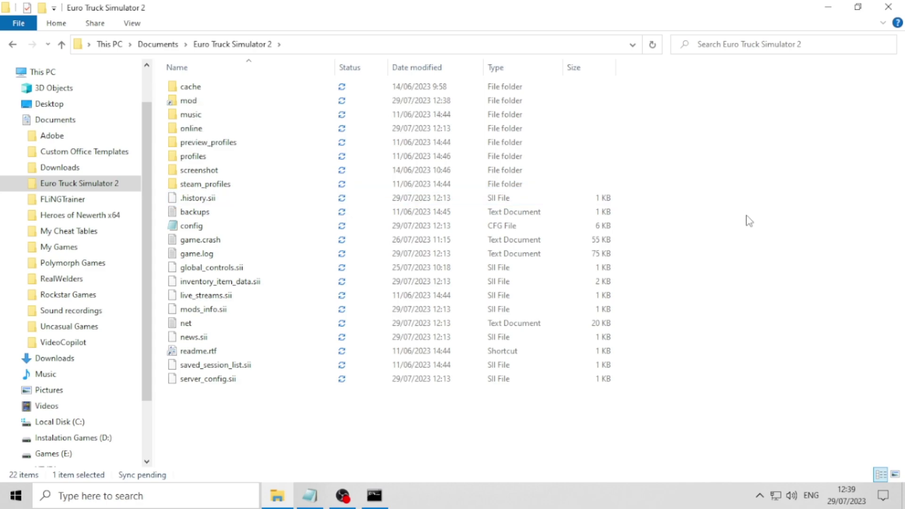
# Check the mod files inside the linked mod folder and return to the Euro Truck Simulator 2 folder.
pyautogui.click(232, 105)
pyautogui.doubleClick(233, 105)
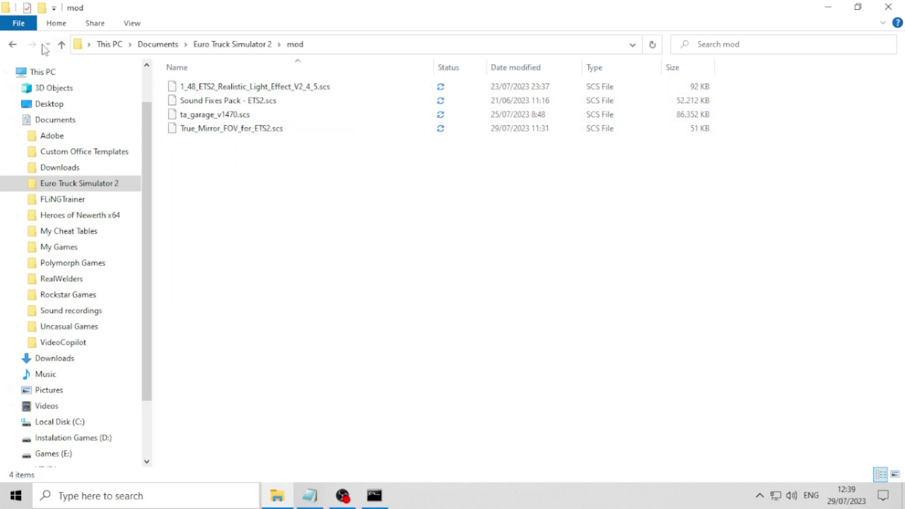
pyautogui.click(12, 45)
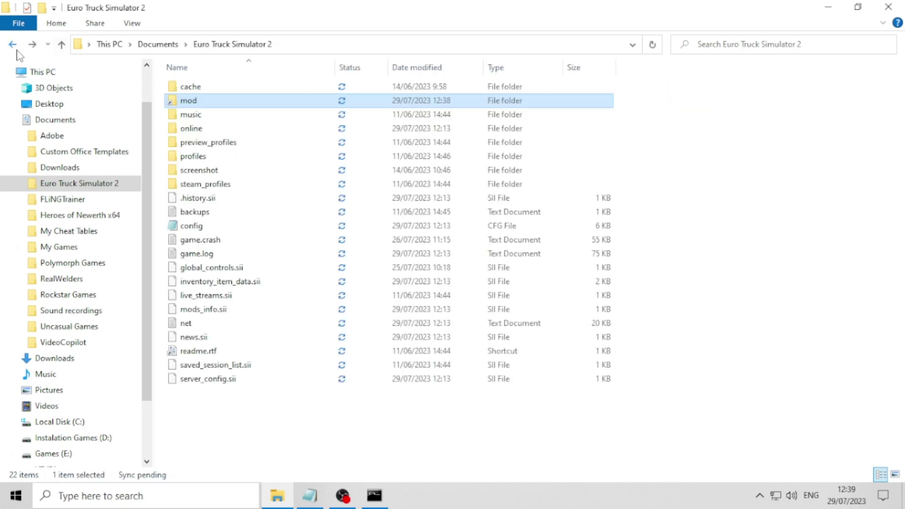
pyautogui.doubleClick(212, 102)
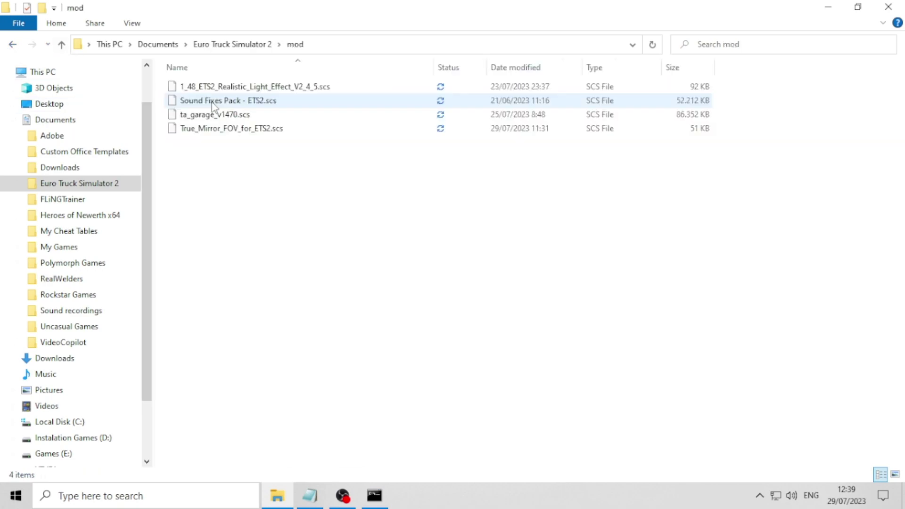
pyautogui.click(13, 45)
# Clear the desktop by minimising File Explorer and Notepad and closing Command Prompt.
pyautogui.click(826, 10)
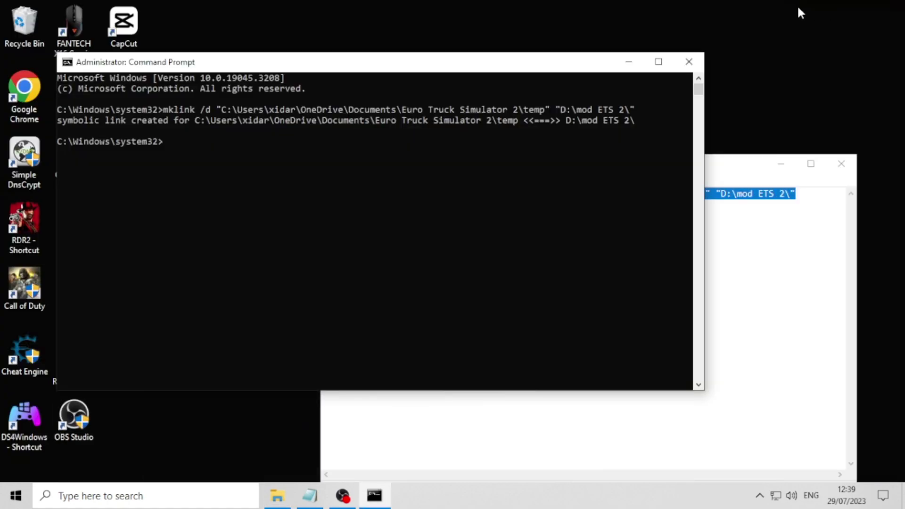
pyautogui.click(687, 65)
pyautogui.click(780, 164)
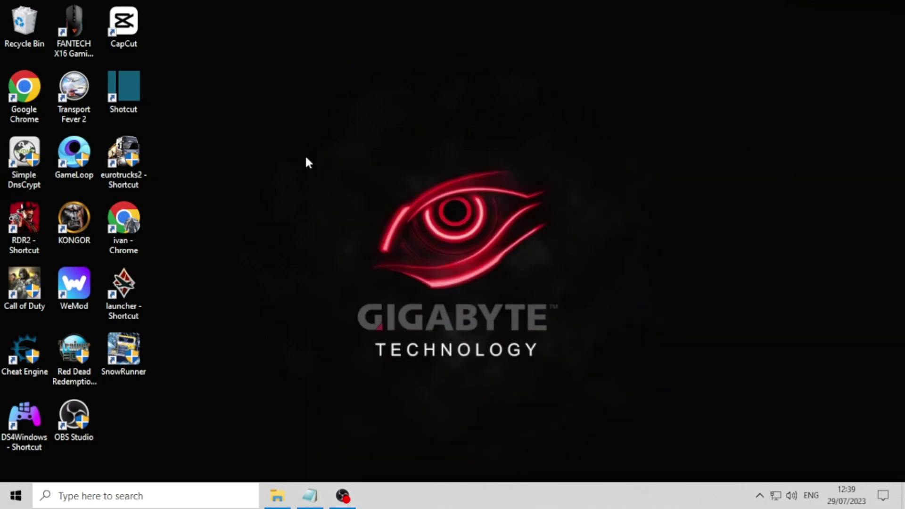
# Launch Euro Truck Simulator 2 from its desktop shortcut and open the Mod Manager.
pyautogui.doubleClick(124, 163)
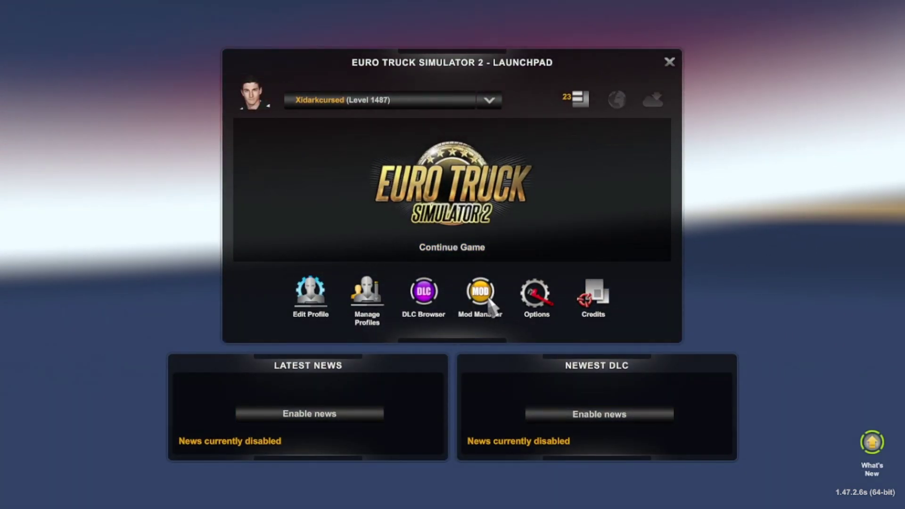
pyautogui.click(493, 308)
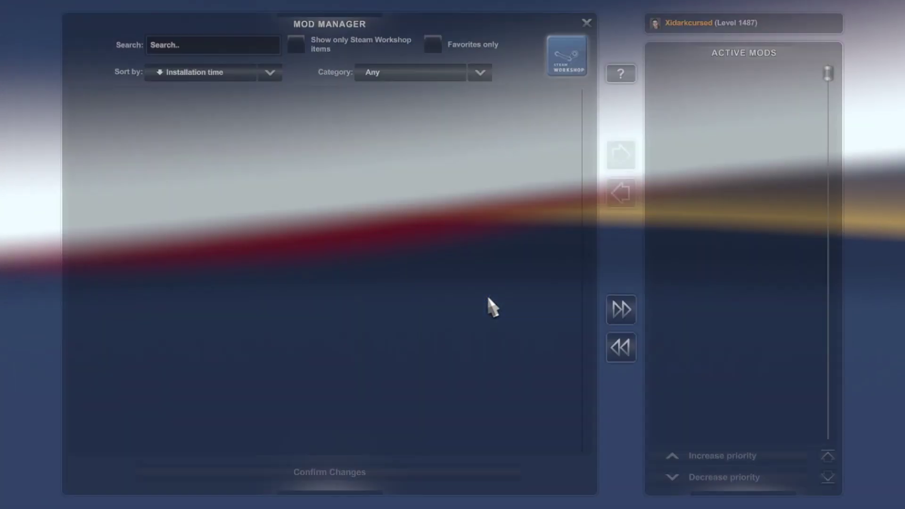